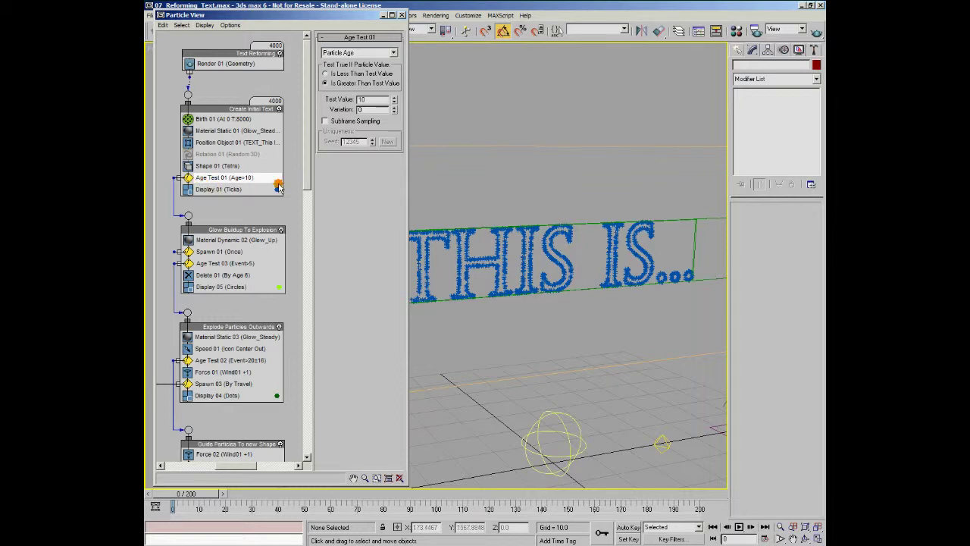
# Step: Show the Birth 01 settings: 8000 particles emitted at frame 0 for the 'THIS IS...' text
pyautogui.click(228, 119)
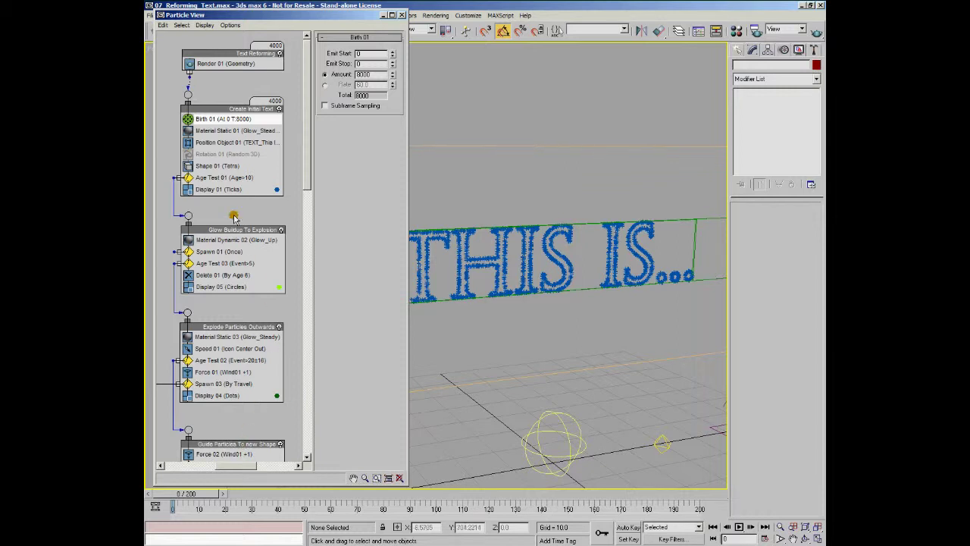
# Step: Inspect Age Test 01, then show Material Dynamic 02 in the Glow Buildup To Explosion event
pyautogui.click(240, 179)
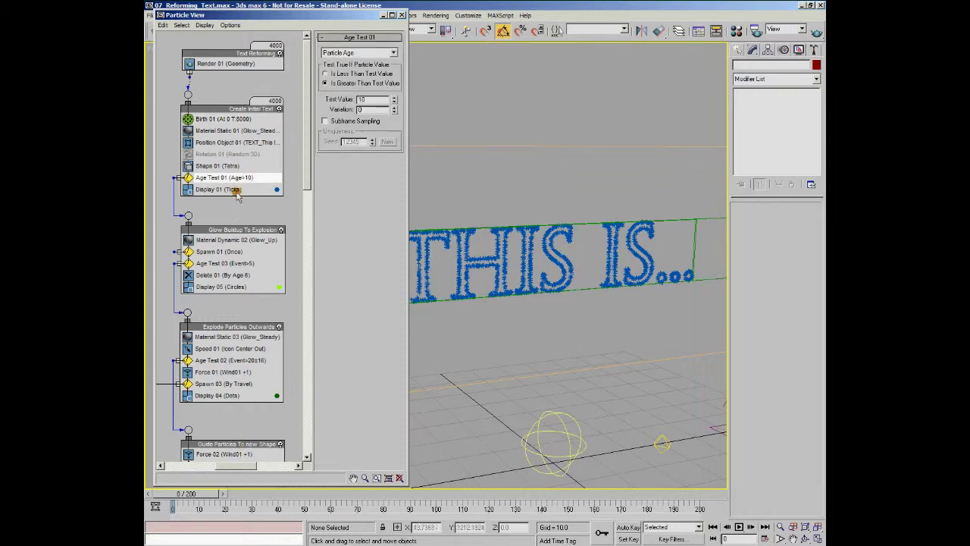
pyautogui.click(247, 231)
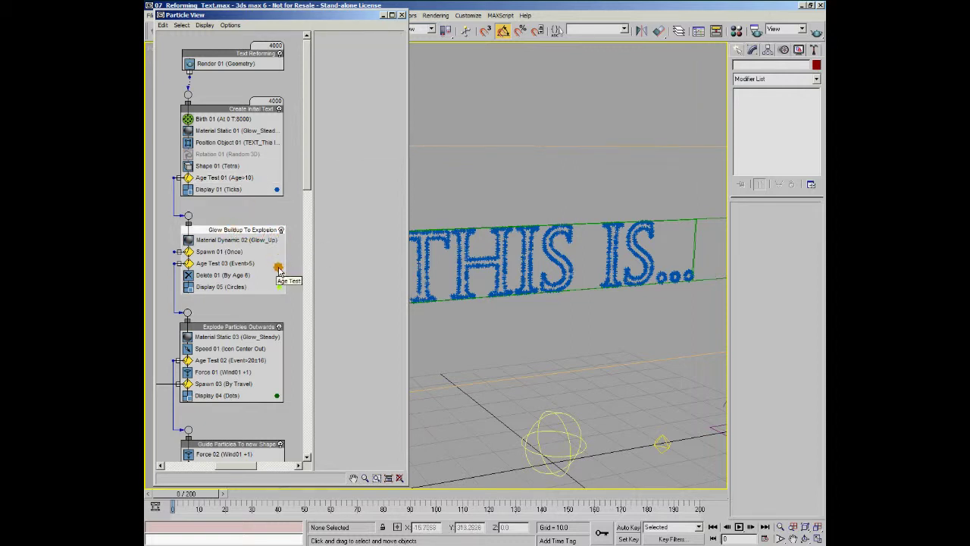
pyautogui.click(227, 239)
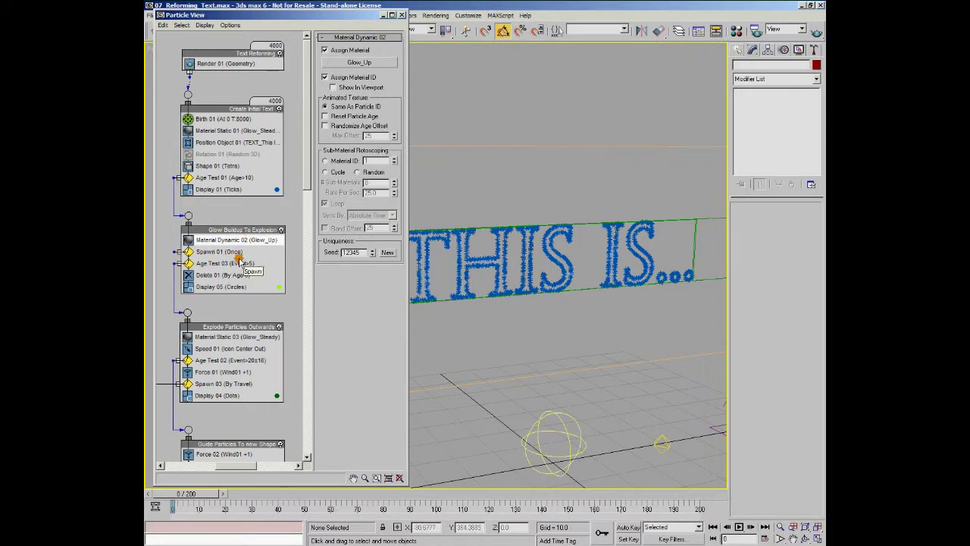
# Step: Examine the Glow_Up material's Particle Age diffuse map, copying the first age colour onto the third
pyautogui.click(735, 31)
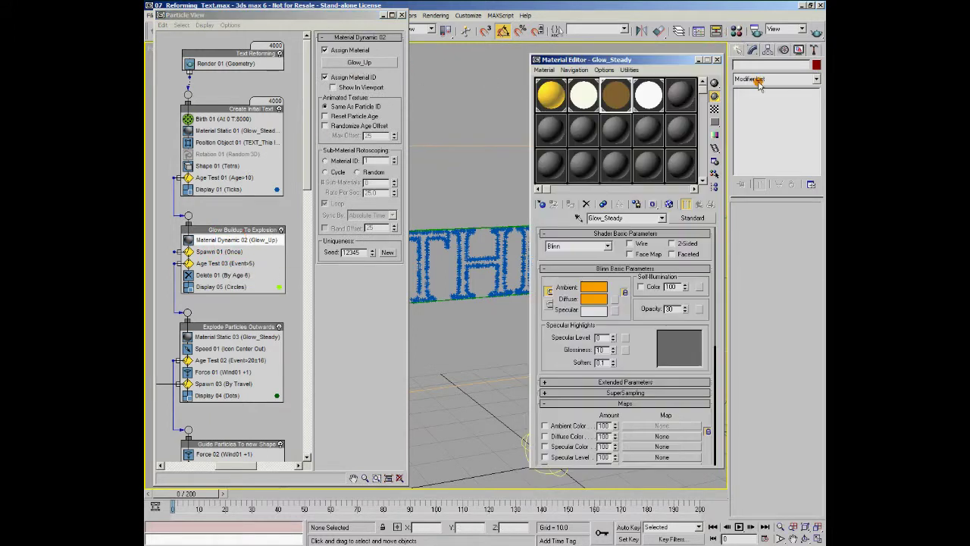
pyautogui.click(650, 437)
pyautogui.moveTo(582, 250); pyautogui.dragTo(717, 60)
pyautogui.click(717, 59)
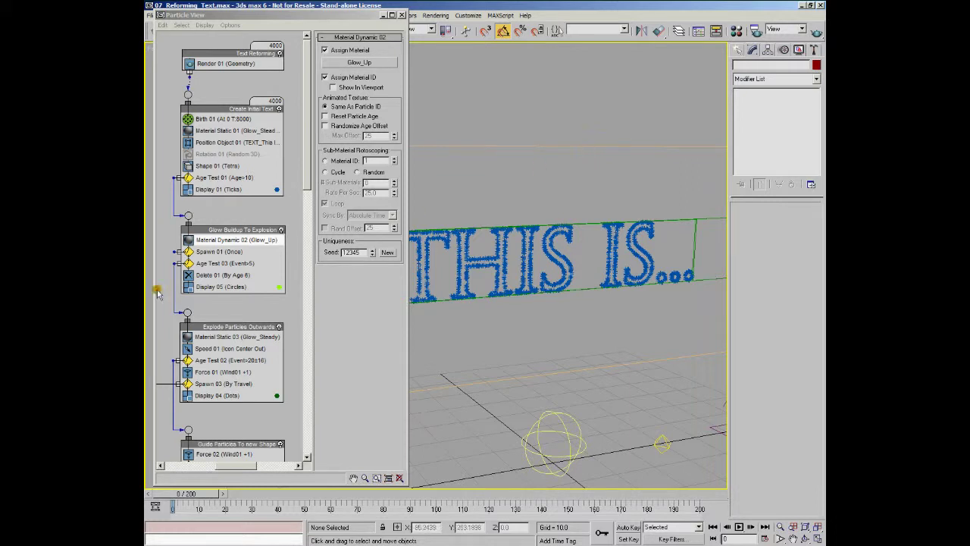
# Step: Review Spawn 01 and Delete 01, ending on Age Test 03 (Event Age greater than 5, variation 0)
pyautogui.click(218, 252)
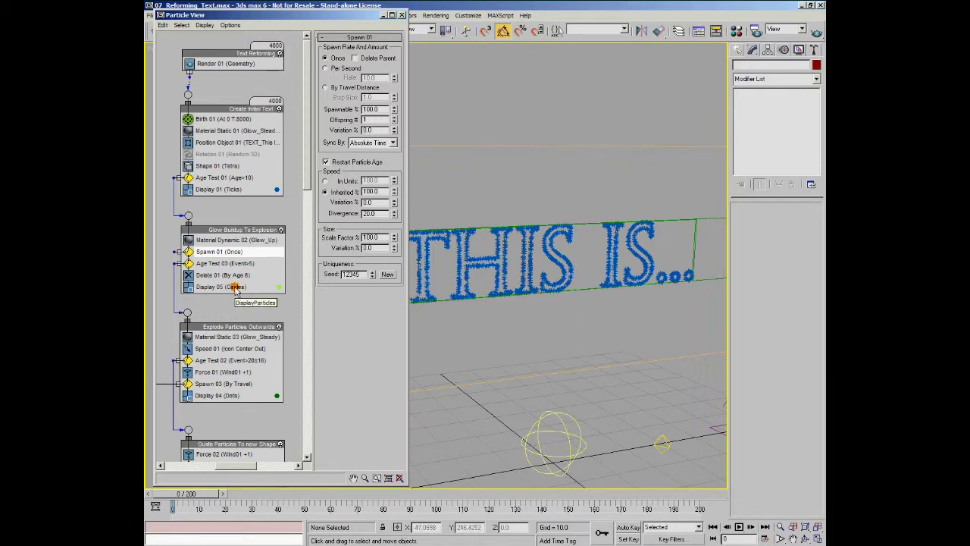
pyautogui.click(221, 274)
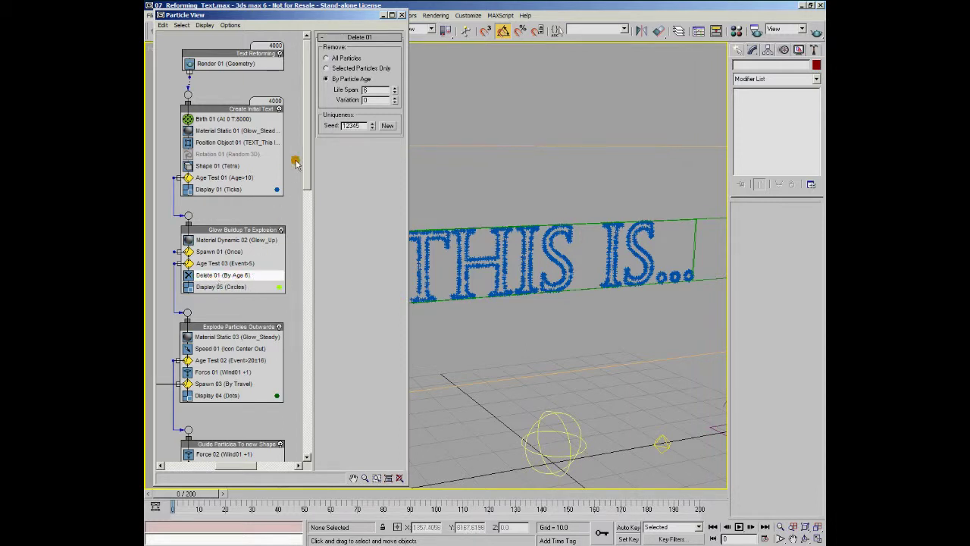
pyautogui.click(236, 262)
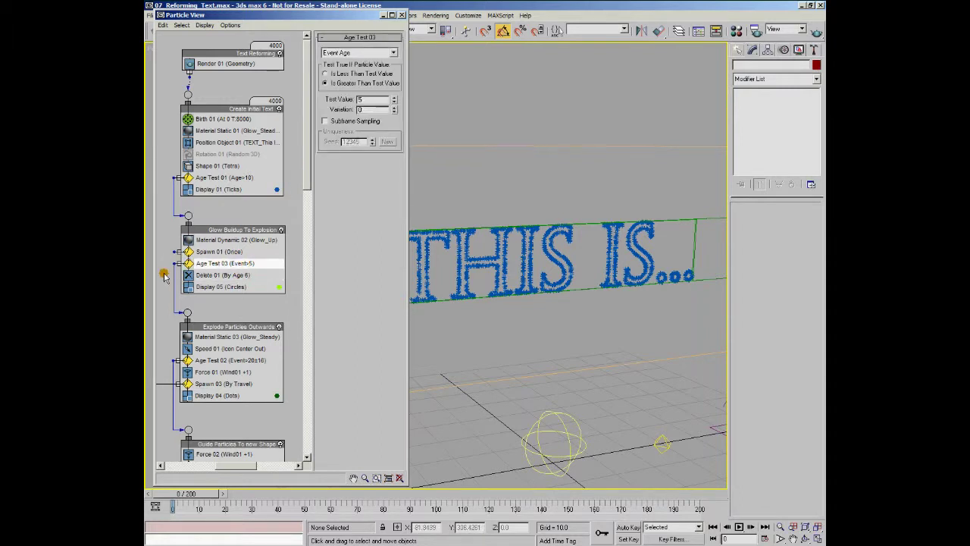
pyautogui.click(244, 274)
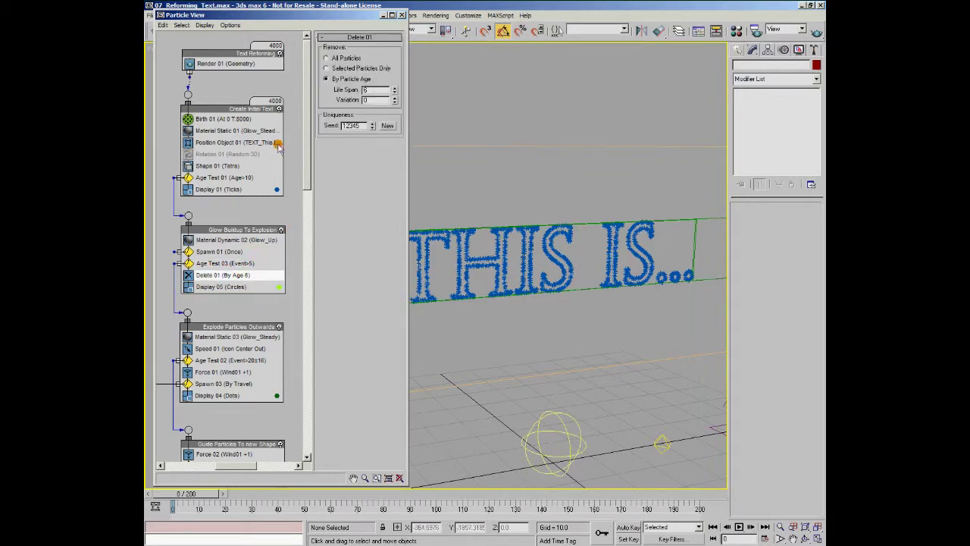
pyautogui.click(241, 263)
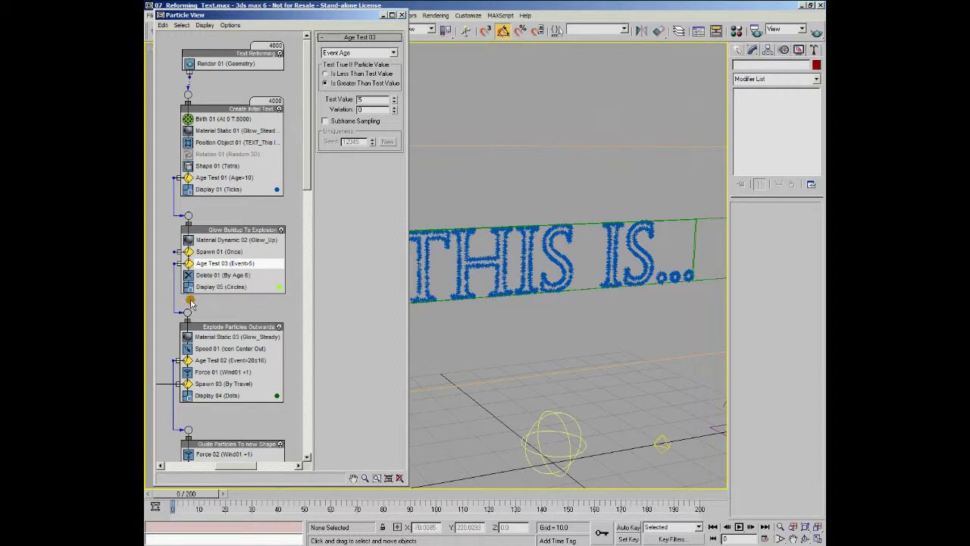
# Step: Re-check Delete 01, Material Dynamic 02, Spawn 01 and Age Test 03, then save the scene
pyautogui.click(239, 278)
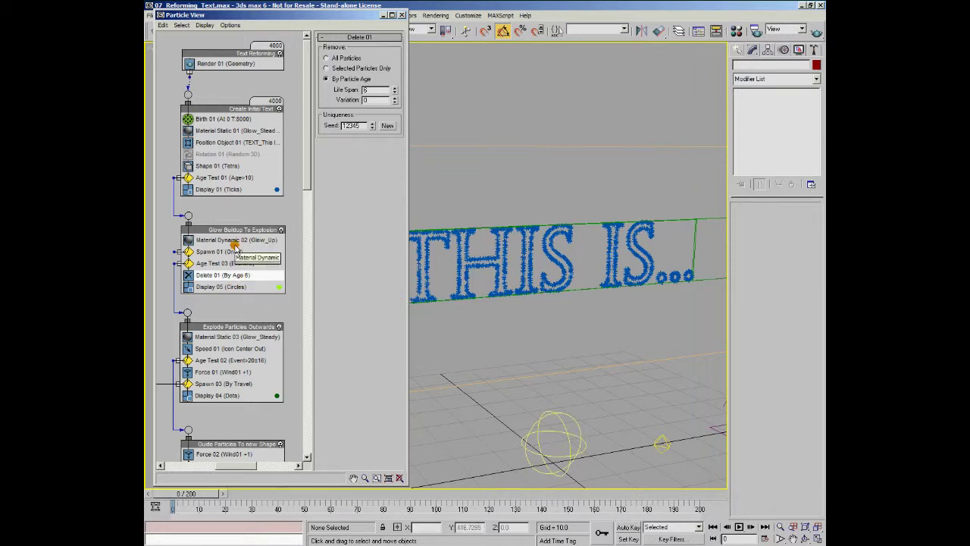
pyautogui.click(235, 241)
pyautogui.click(227, 252)
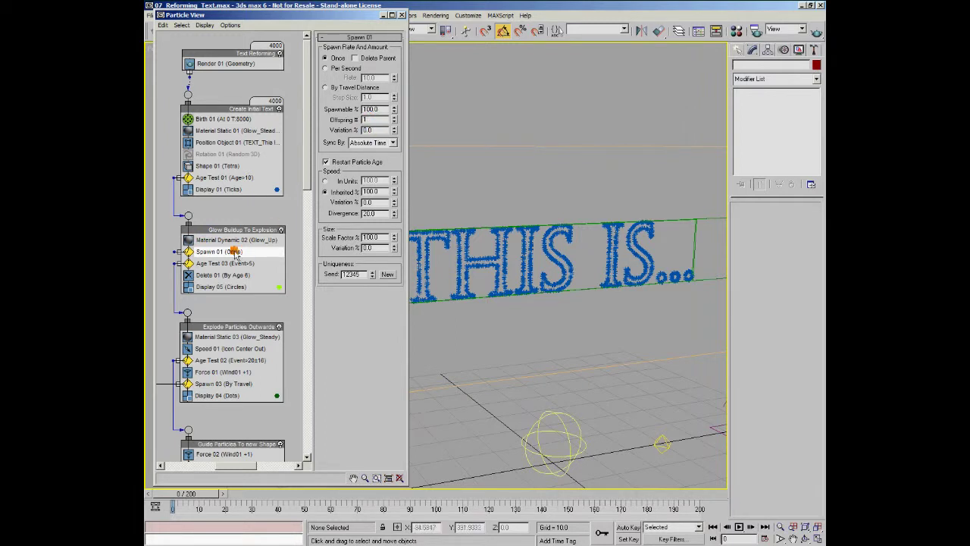
pyautogui.click(218, 277)
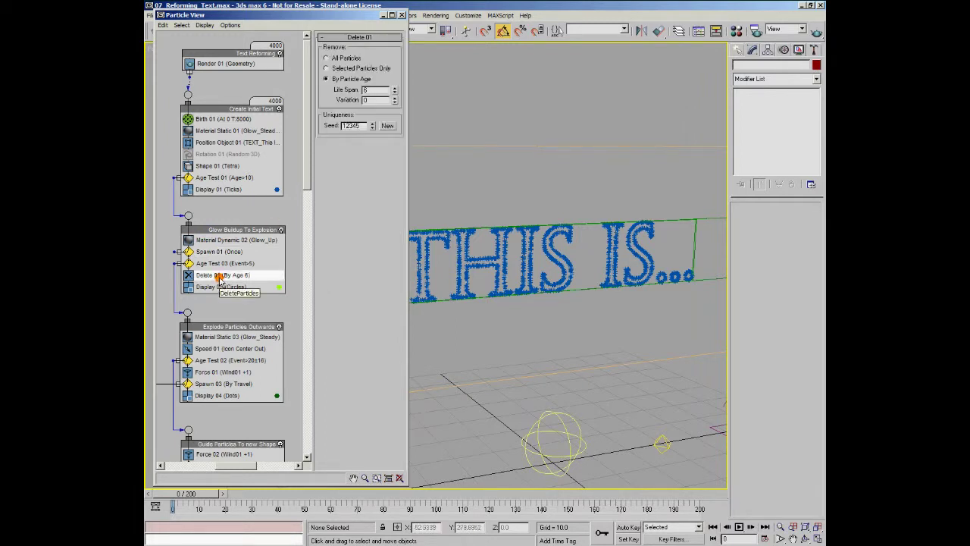
pyautogui.click(217, 265)
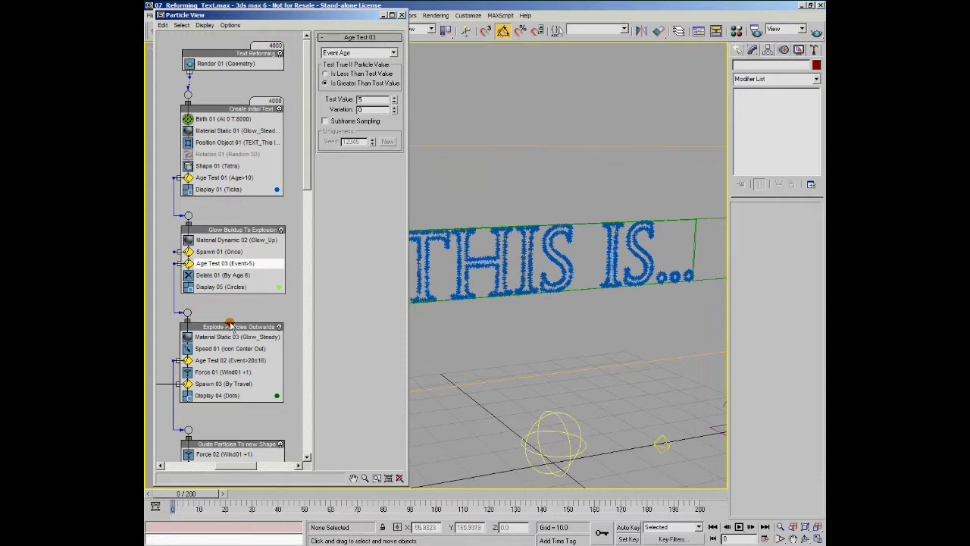
pyautogui.hotkey('ctrl', 's')
pyautogui.click(543, 315)
# Step: Switch Display 05's particle type from Circles to Dots, then return to frame 10
pyautogui.press('/')
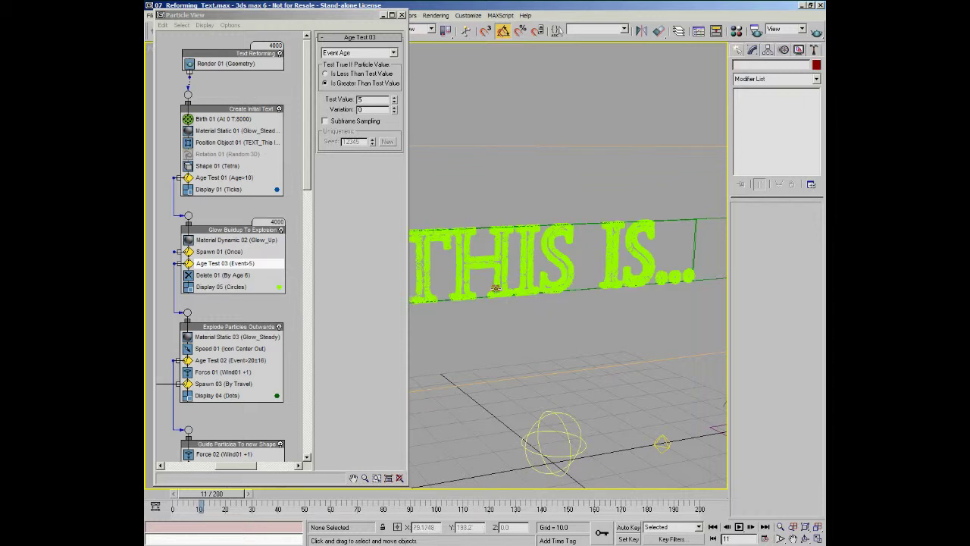
pyautogui.click(228, 287)
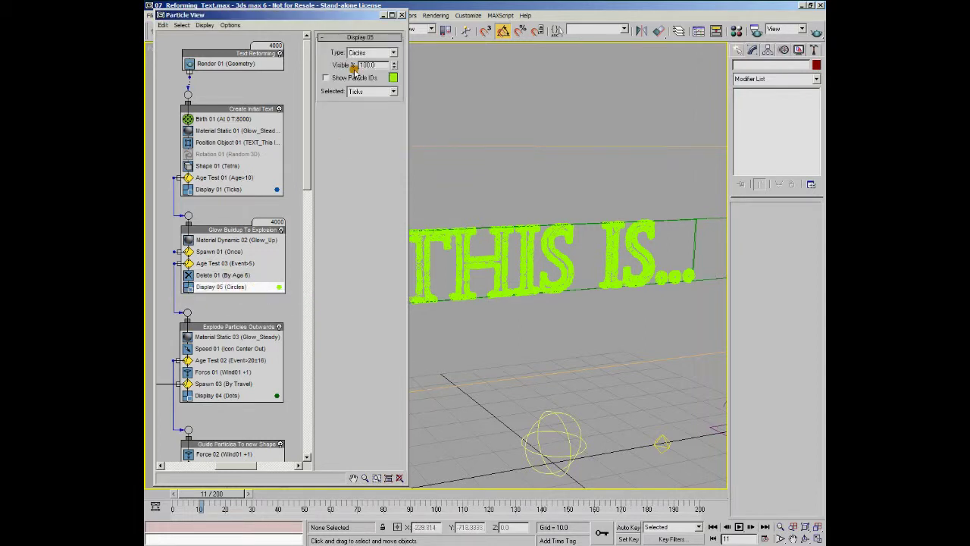
pyautogui.click(394, 52)
pyautogui.click(391, 69)
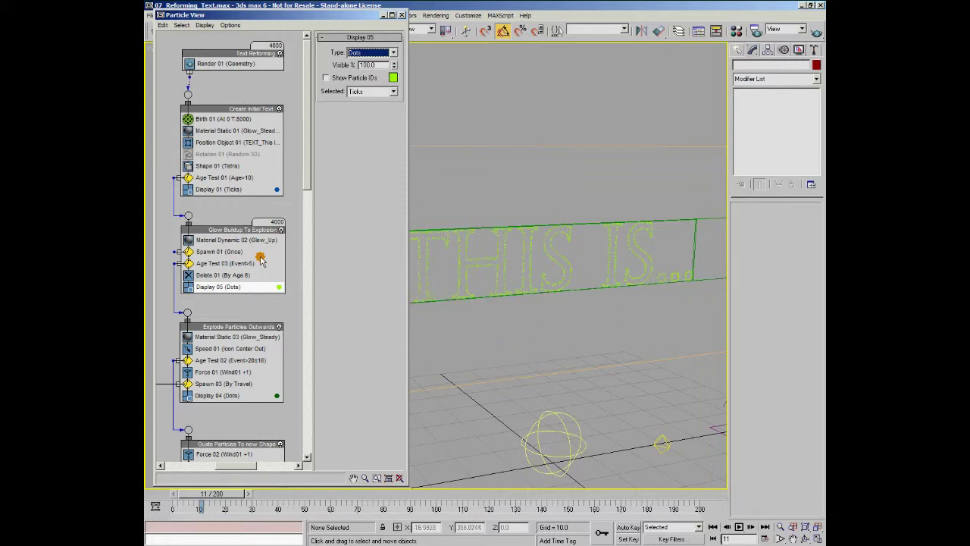
pyautogui.click(529, 156)
pyautogui.press(',')
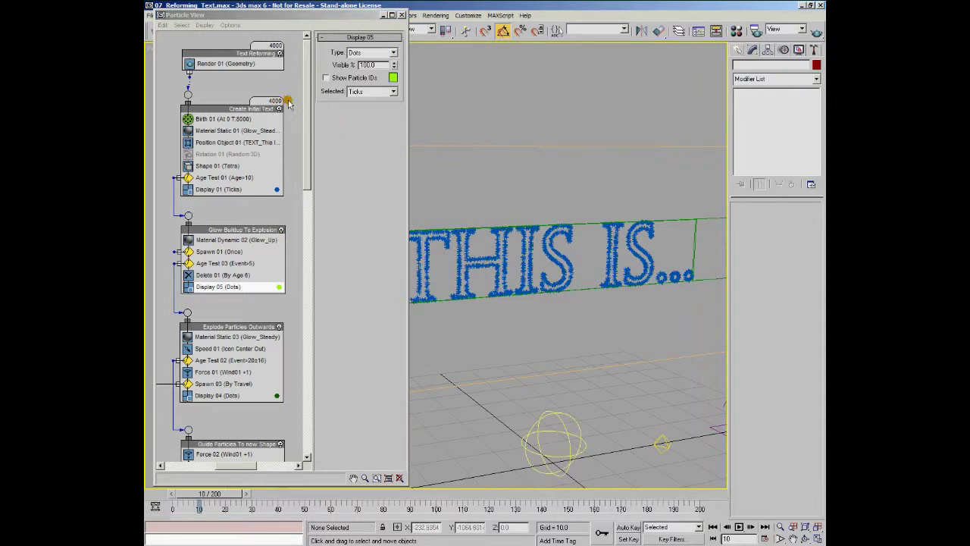
# Step: Go to frame 11 and review Spawn 01, Delete 01 and Age Test 03 (Event Age greater than 5)
pyautogui.press('.')
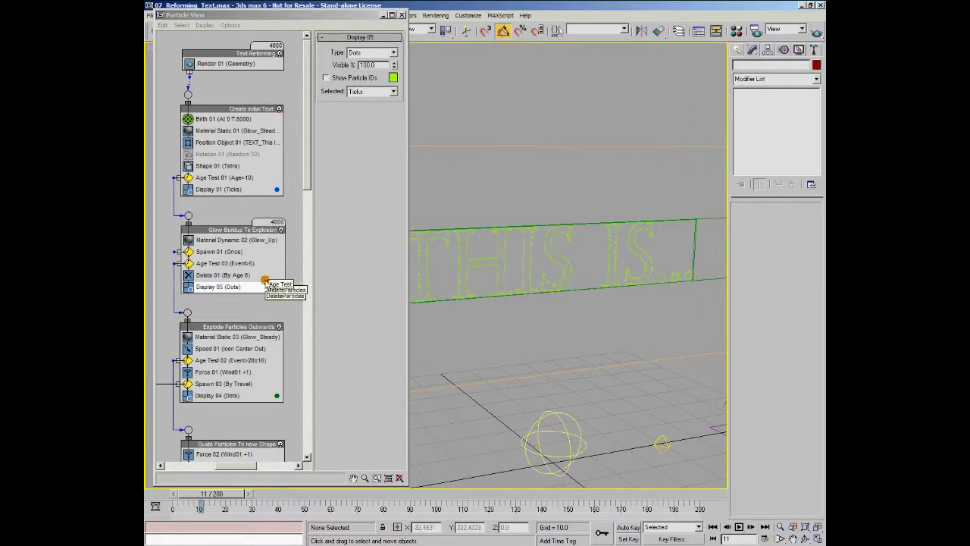
pyautogui.click(221, 251)
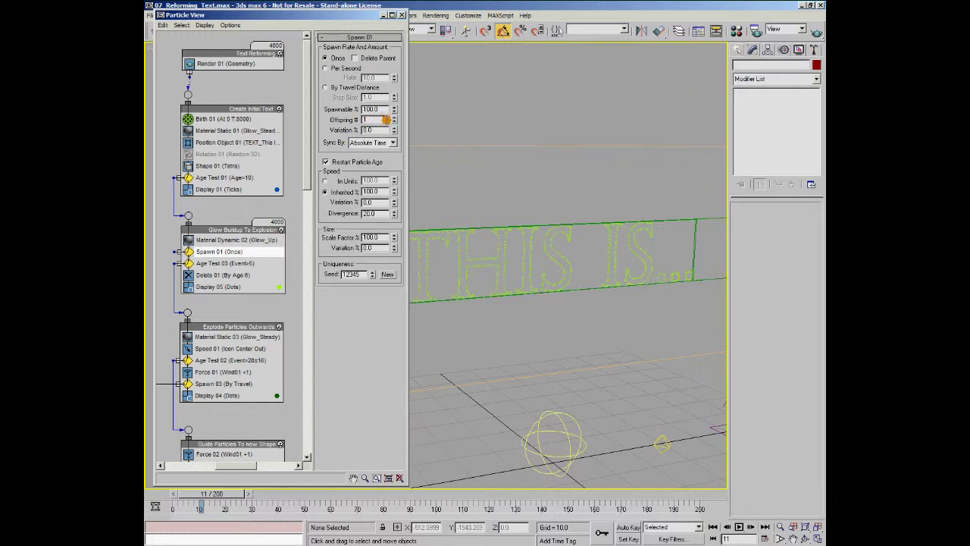
pyautogui.click(201, 274)
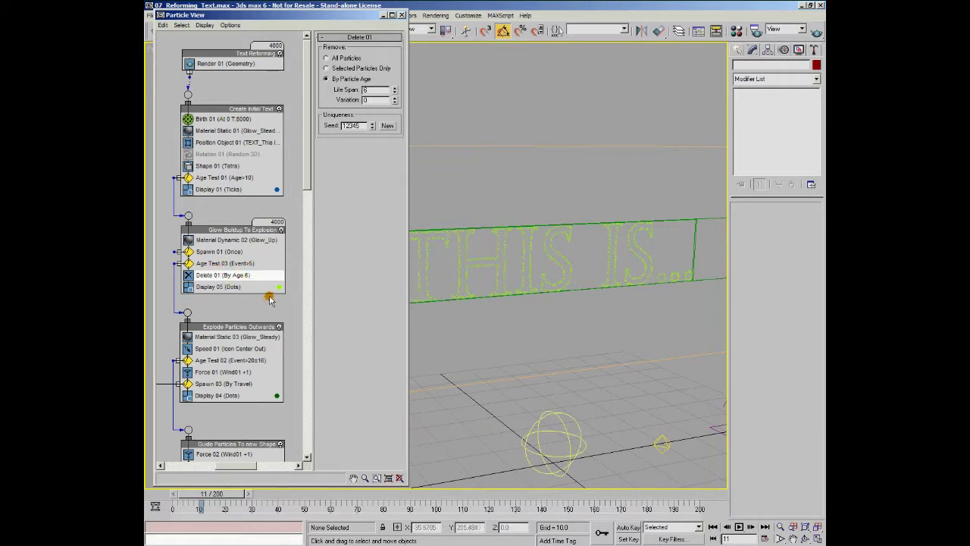
pyautogui.click(239, 264)
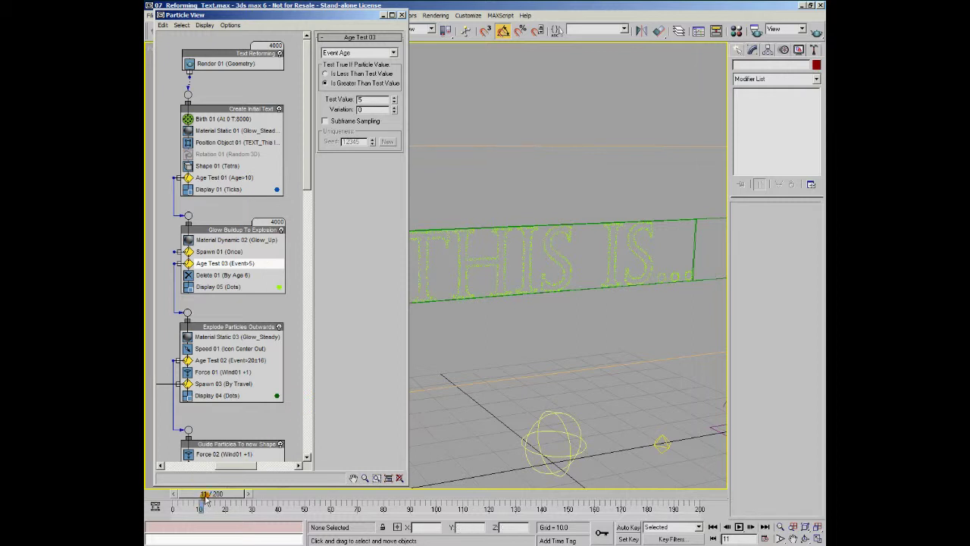
# Step: Advance to frame 16, select Explode Particles Outwards and scroll Particle View down to the later events
pyautogui.click(506, 399)
pyautogui.press('.')
pyautogui.press('.')
pyautogui.press('.')
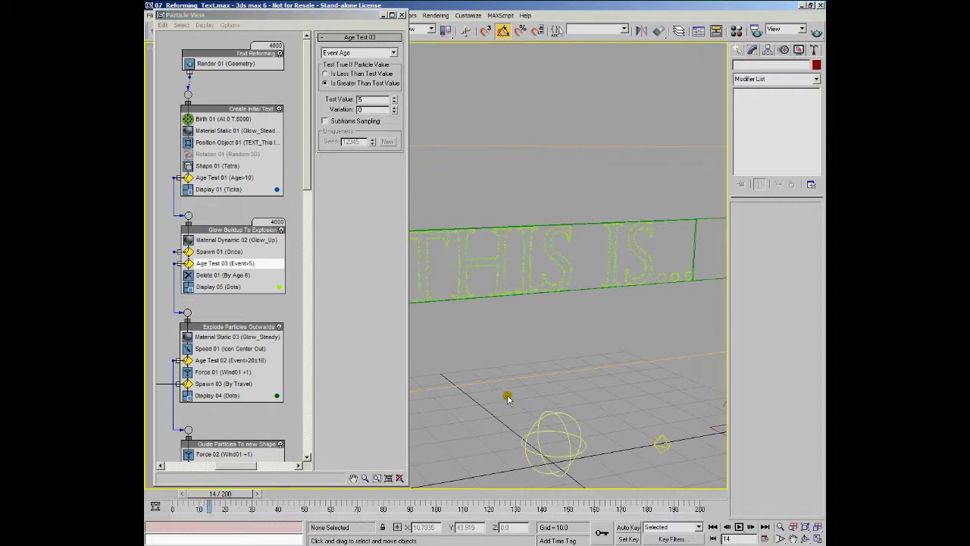
pyautogui.press('.')
pyautogui.press('.')
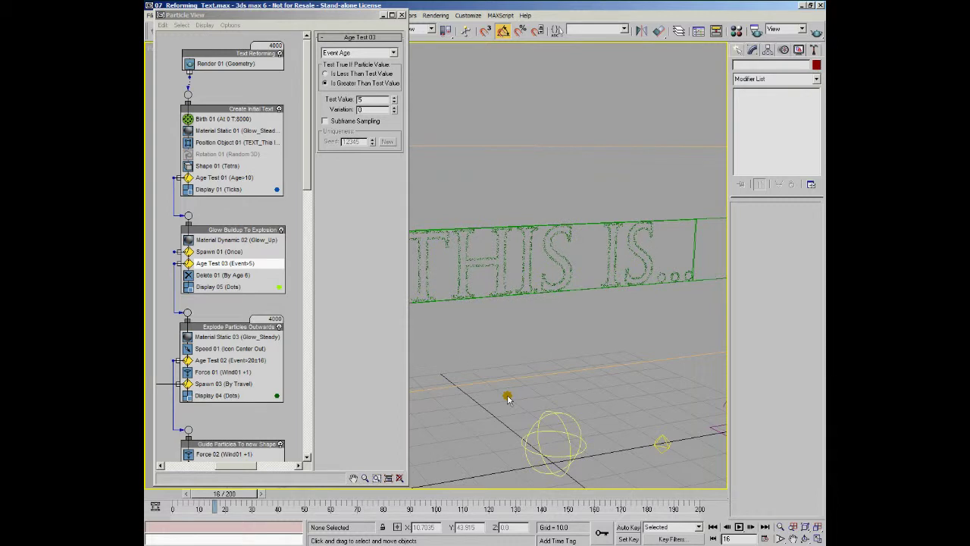
pyautogui.click(225, 328)
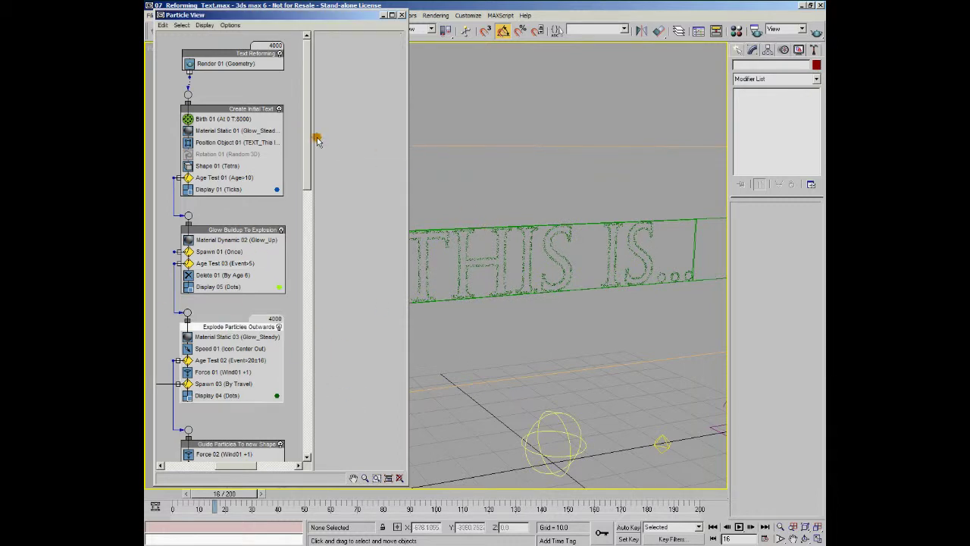
pyautogui.moveTo(312, 141); pyautogui.dragTo(311, 196)
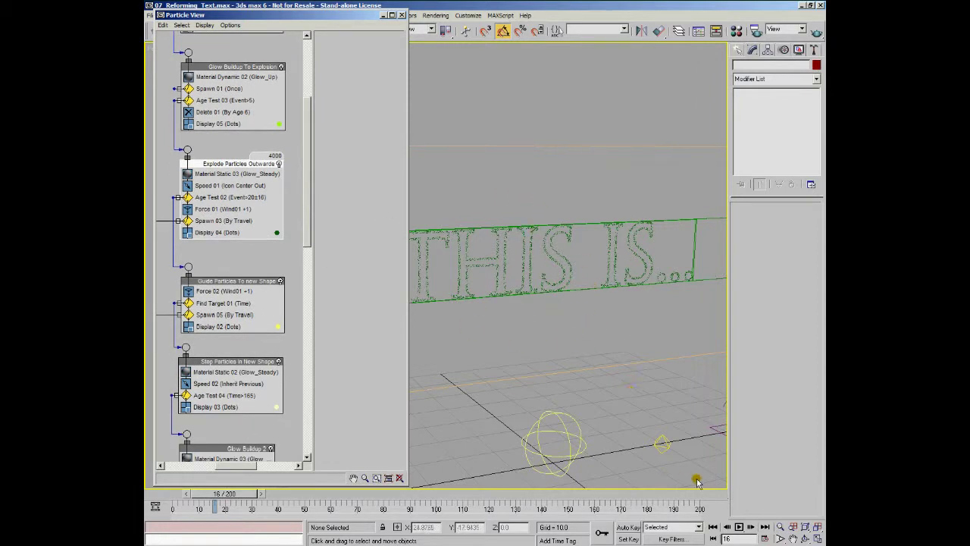
# Step: Set the Text Reforming source's viewport Quantity Multiplier to 5% so only 400 particles display
pyautogui.moveTo(307, 145); pyautogui.dragTo(310, 80)
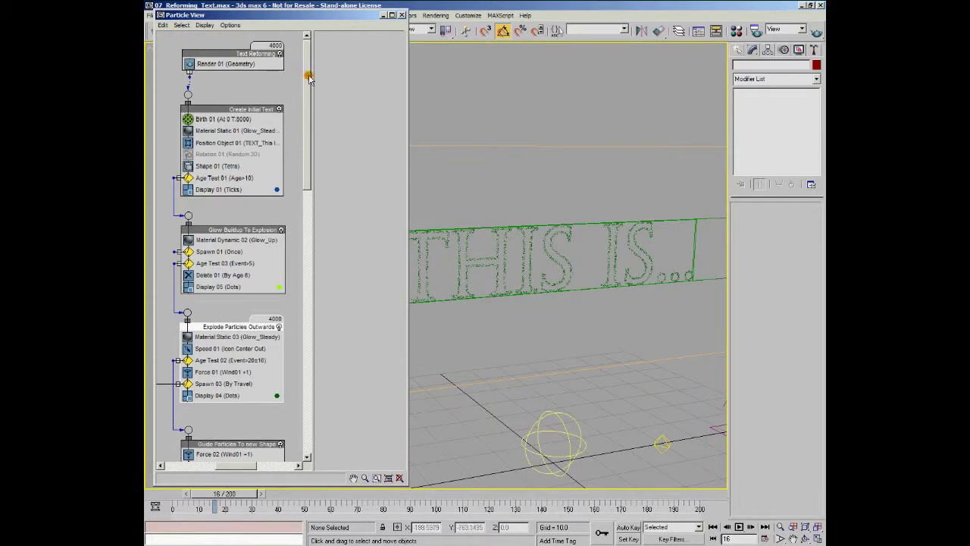
pyautogui.click(262, 58)
pyautogui.doubleClick(369, 141)
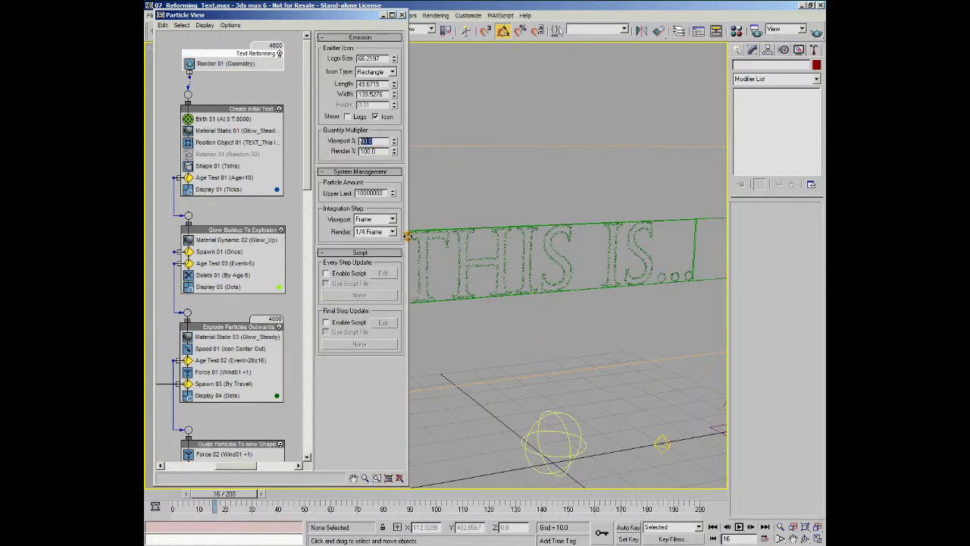
pyautogui.press('Return')
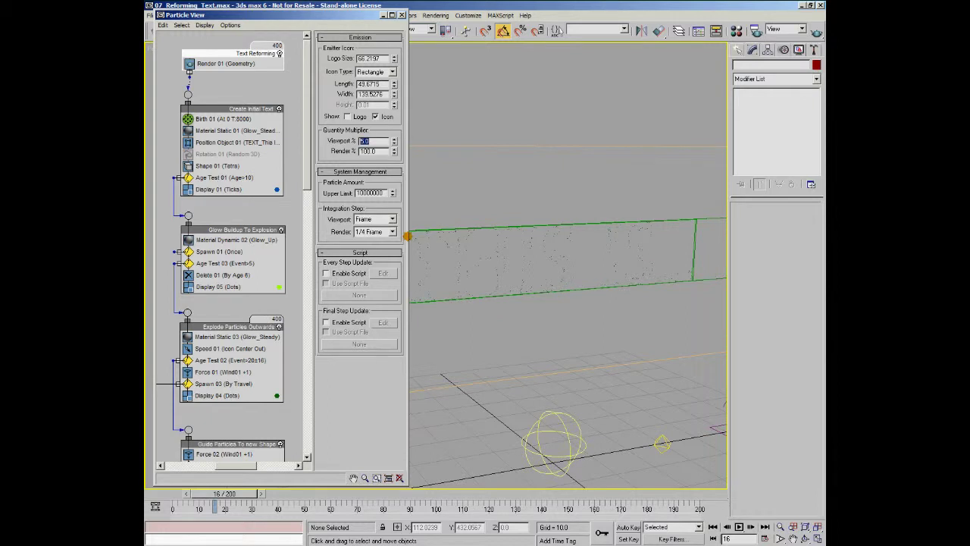
pyautogui.moveTo(308, 135); pyautogui.dragTo(307, 187)
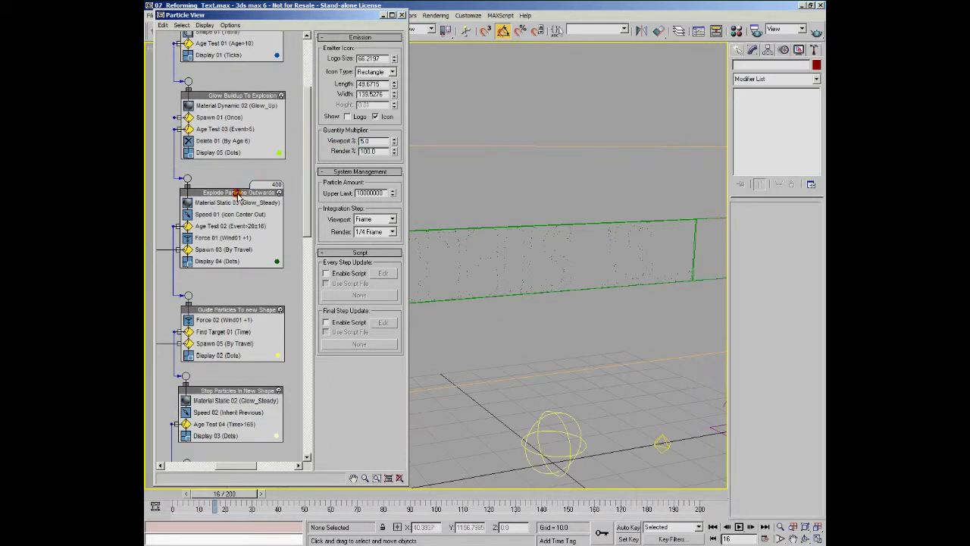
# Step: Review Explode Particles Outwards' Material Static 03 and Speed 01 (speed 15, variation 14, Icon Center Out)
pyautogui.click(221, 194)
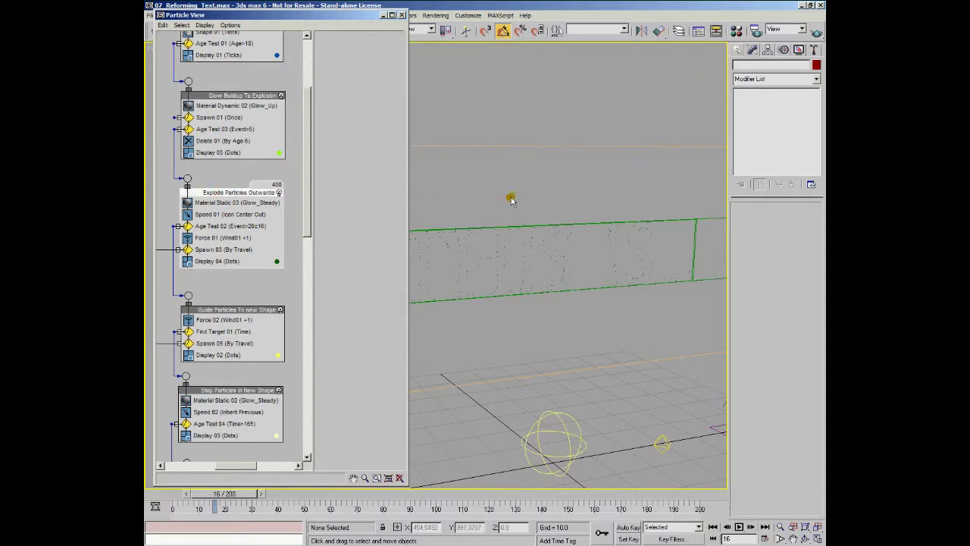
pyautogui.click(206, 203)
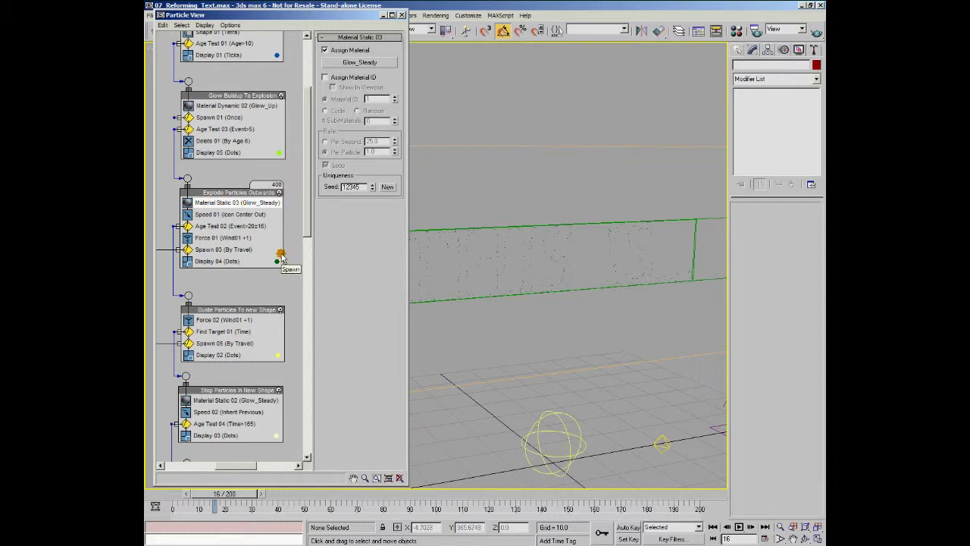
pyautogui.click(225, 214)
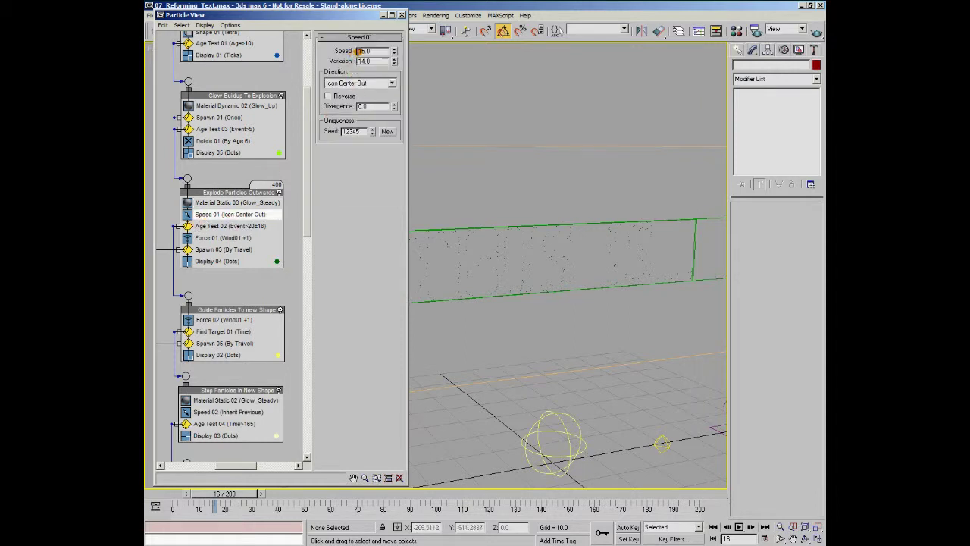
pyautogui.click(357, 61)
pyautogui.click(378, 63)
pyautogui.scroll(-10, 588, 249)
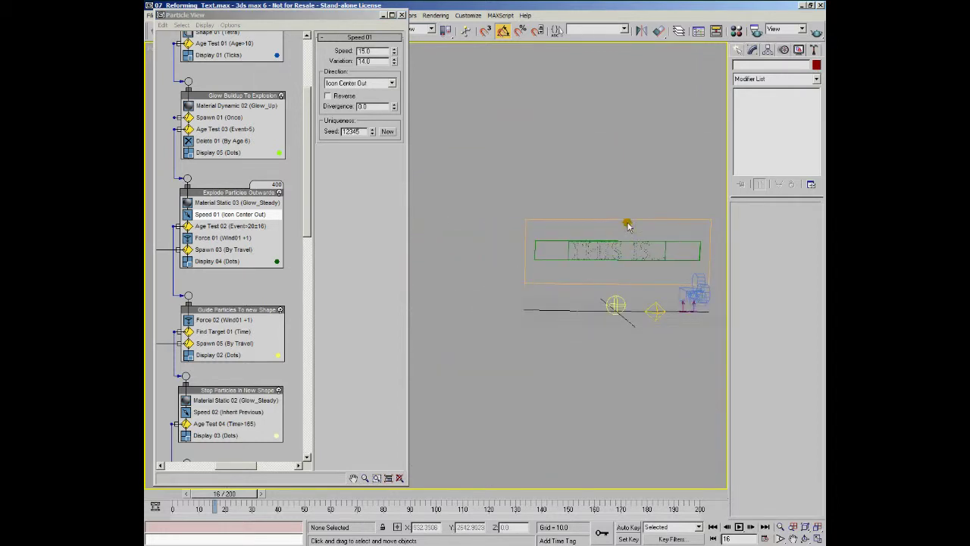
# Step: Select the PF Source, orbit to a near-frontal view, then show Age Test 02 (Event Age > 20, variation 16)
pyautogui.click(628, 223)
pyautogui.keyDown('alt'); pyautogui.moveTo(606, 241); pyautogui.dragTo(596, 258, button='middle'); pyautogui.keyUp('alt')
pyautogui.scroll(10, 596, 258)
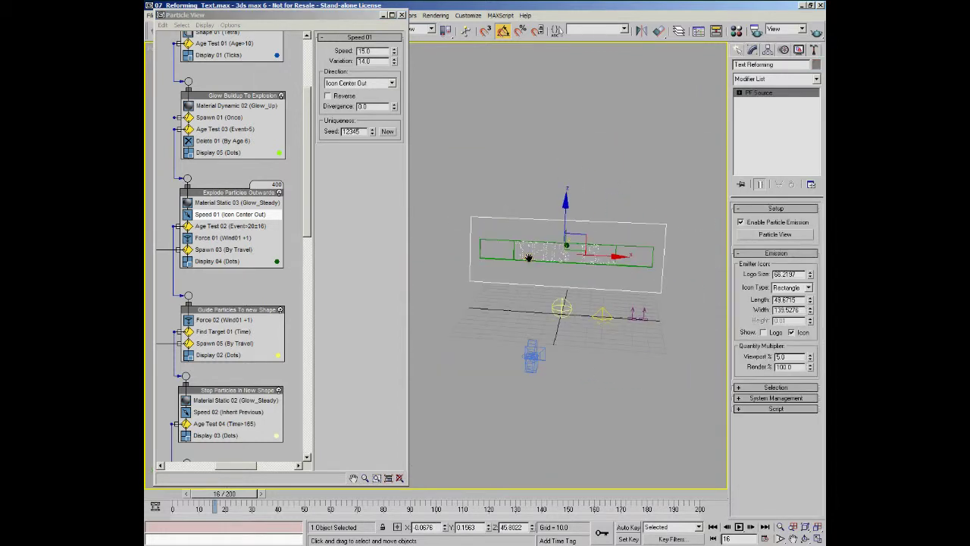
pyautogui.keyDown('alt'); pyautogui.moveTo(554, 228); pyautogui.dragTo(549, 211, button='middle'); pyautogui.keyUp('alt')
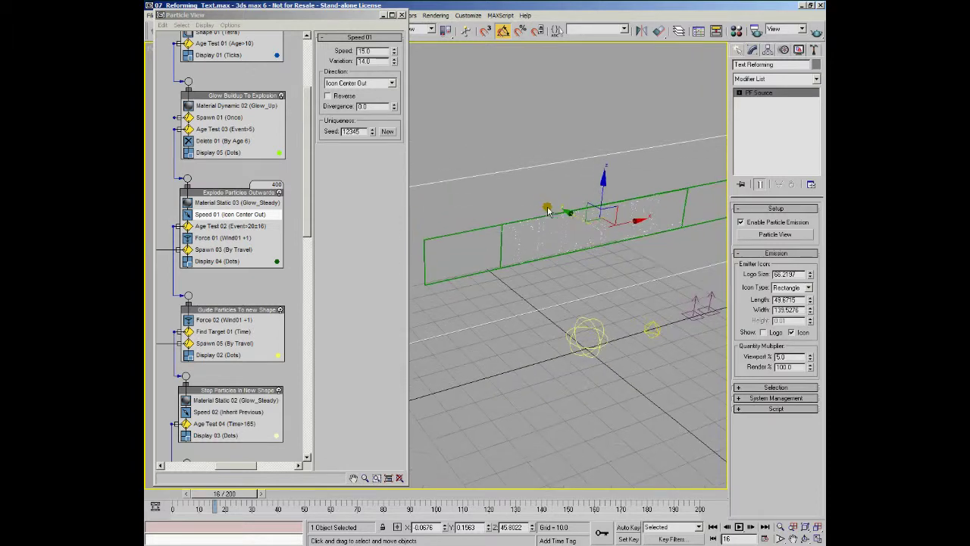
pyautogui.keyDown('alt'); pyautogui.moveTo(620, 312); pyautogui.dragTo(587, 290, button='middle'); pyautogui.keyUp('alt')
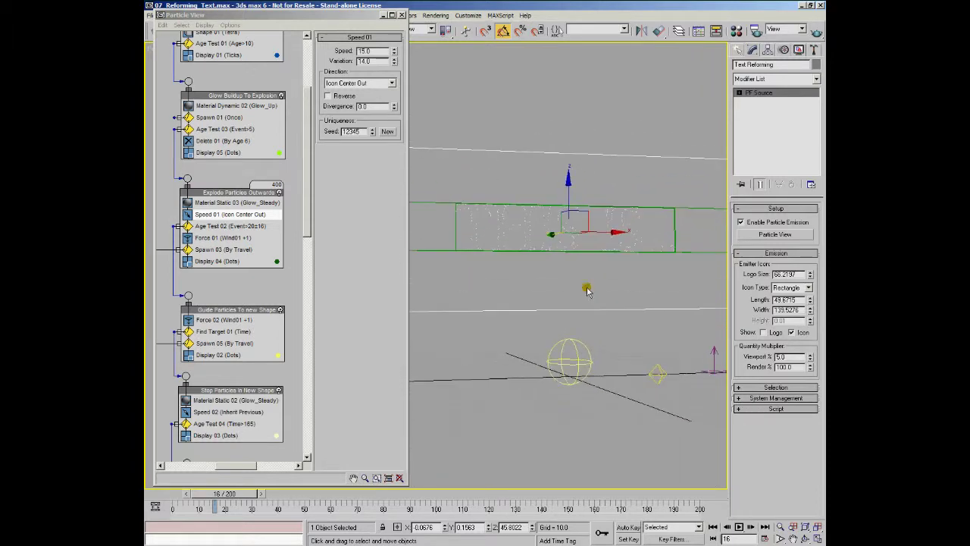
pyautogui.click(219, 229)
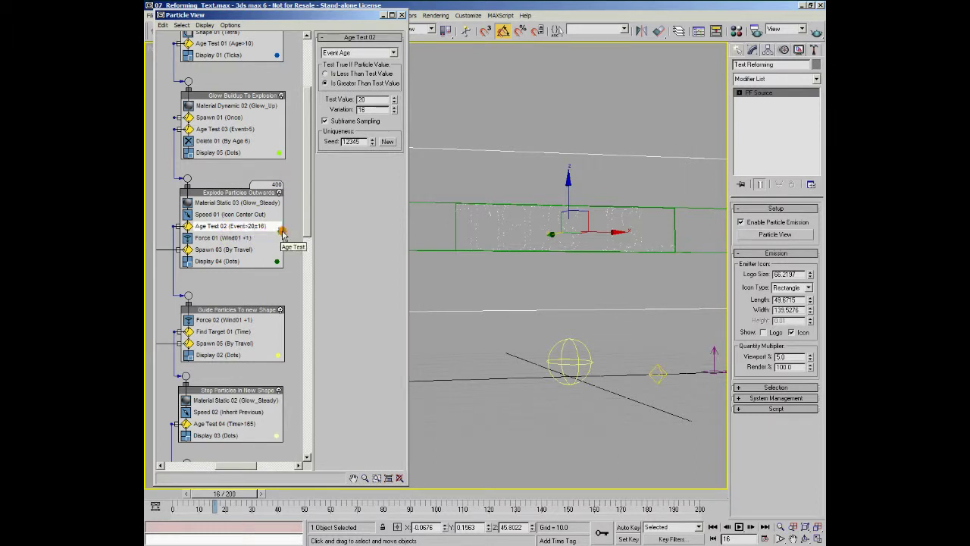
# Step: Inspect the explosion event's Age Test 02, Force 01 wind and Spawn 03 trail settings
pyautogui.moveTo(288, 227); pyautogui.dragTo(401, 229)
pyautogui.click(218, 238)
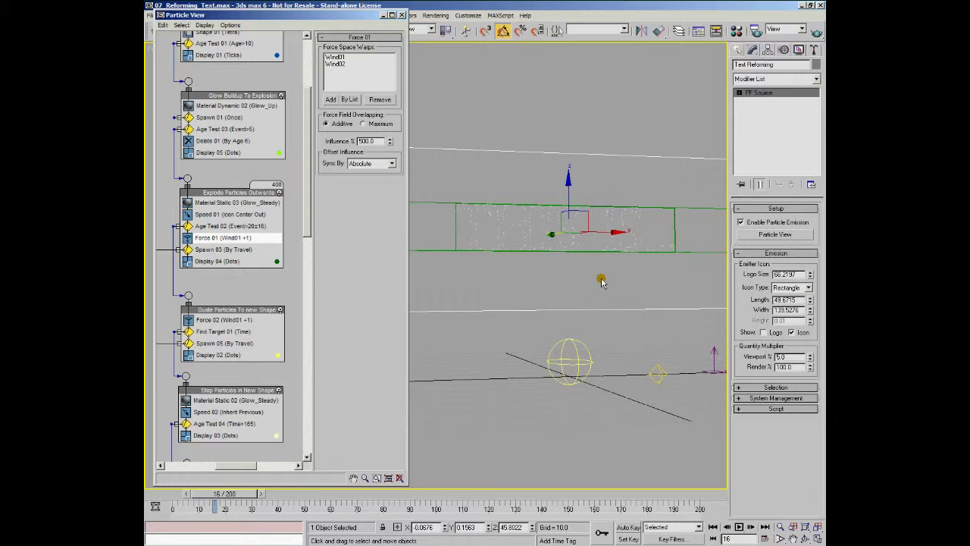
pyautogui.click(227, 249)
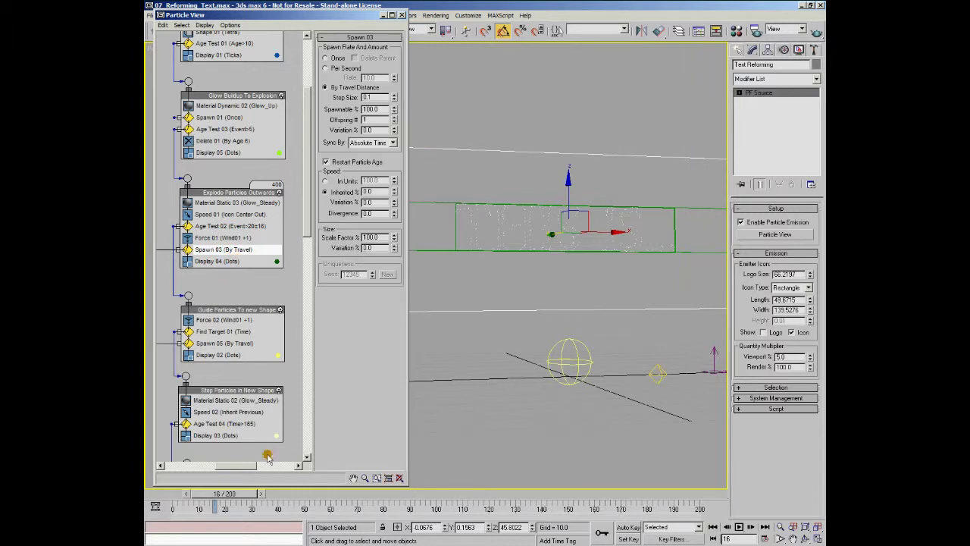
# Step: Check the Display 04 particle display settings and play the explosion animation
pyautogui.moveTo(243, 468); pyautogui.dragTo(196, 470)
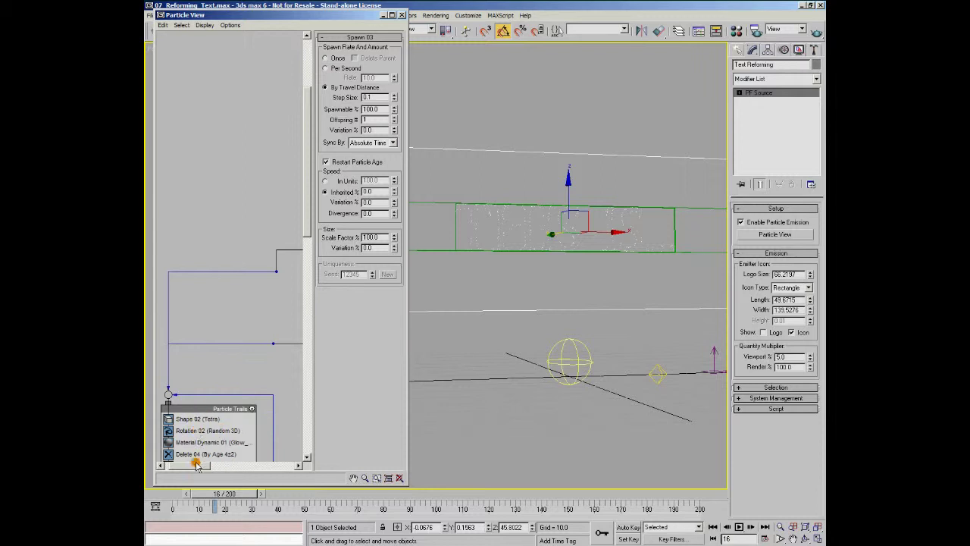
pyautogui.moveTo(196, 465); pyautogui.dragTo(239, 470)
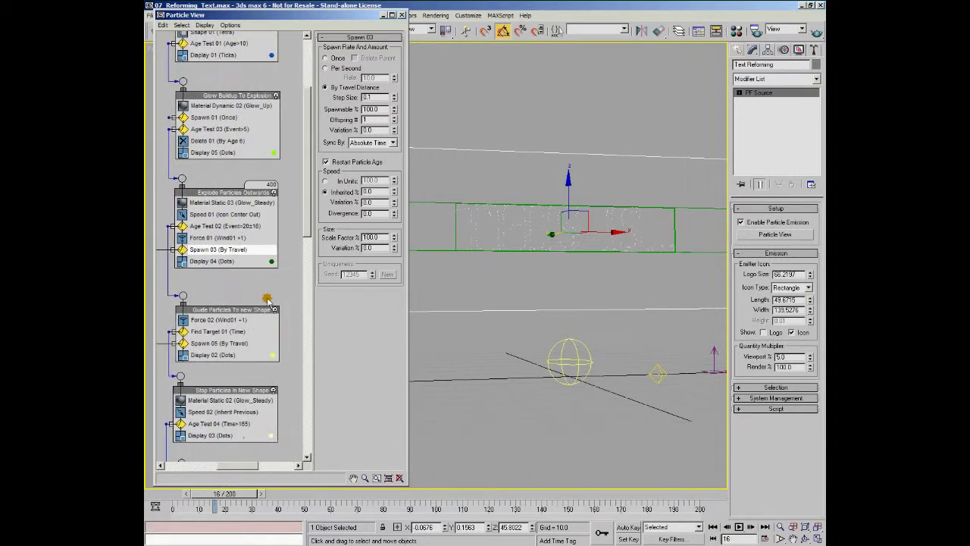
pyautogui.click(216, 261)
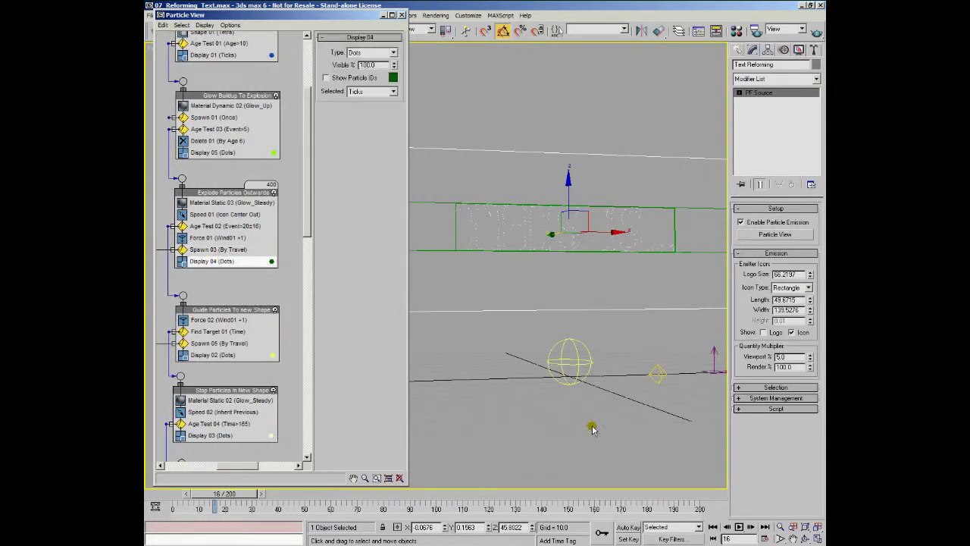
pyautogui.click(739, 528)
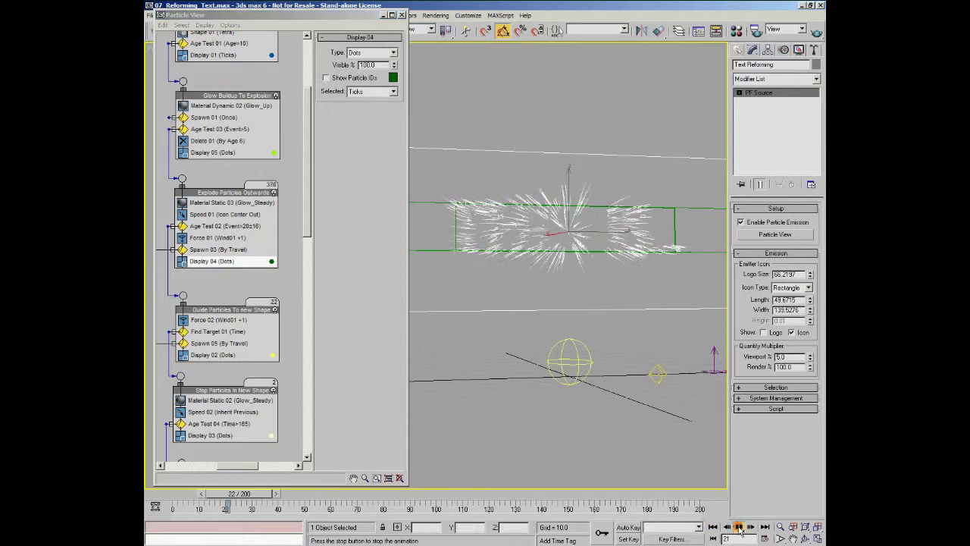
# Step: Stop at frame 34, draw Display 04 particles as Circles, and disable Spawn 03 trails
pyautogui.click(739, 528)
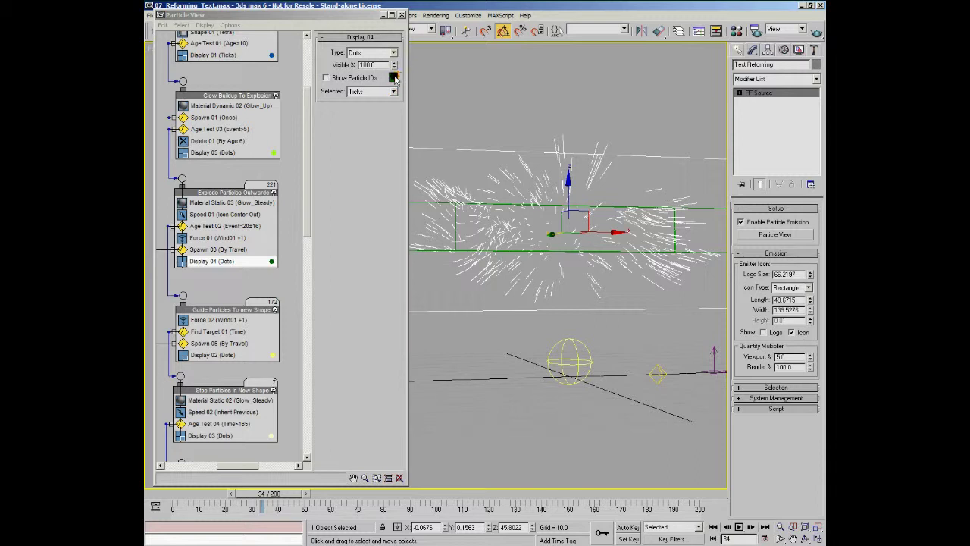
pyautogui.click(393, 53)
pyautogui.click(375, 83)
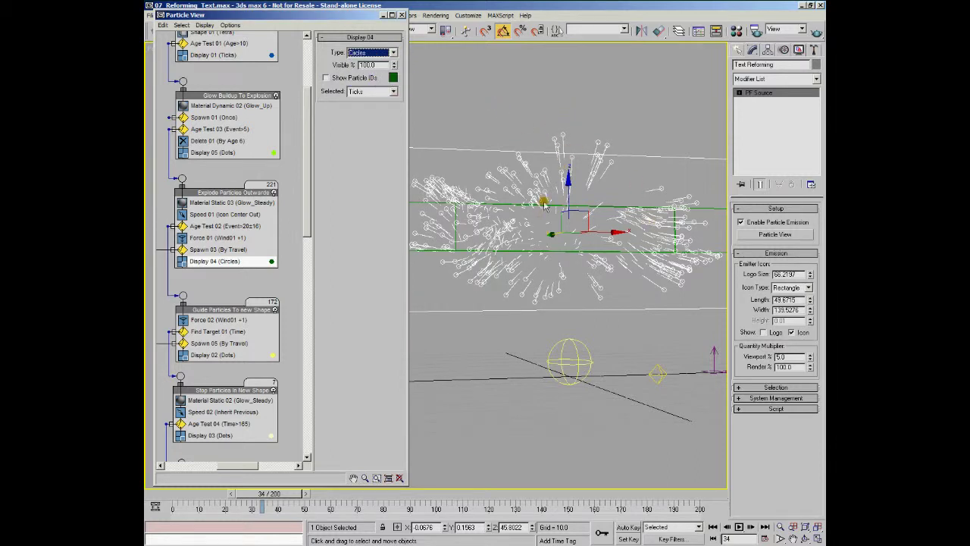
pyautogui.click(182, 248)
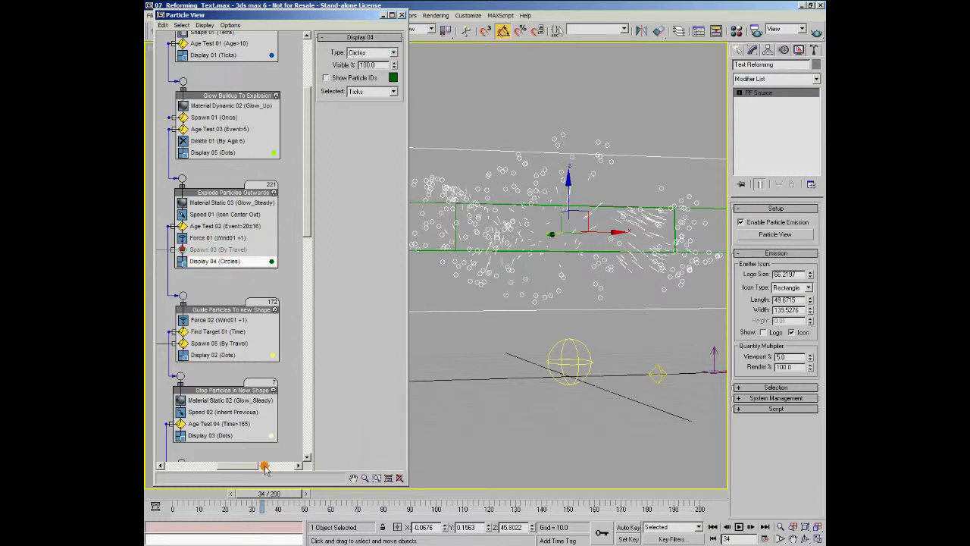
# Step: Replay the explosion from frame 0 to about frame 98 and recentre the particles
pyautogui.click(160, 493)
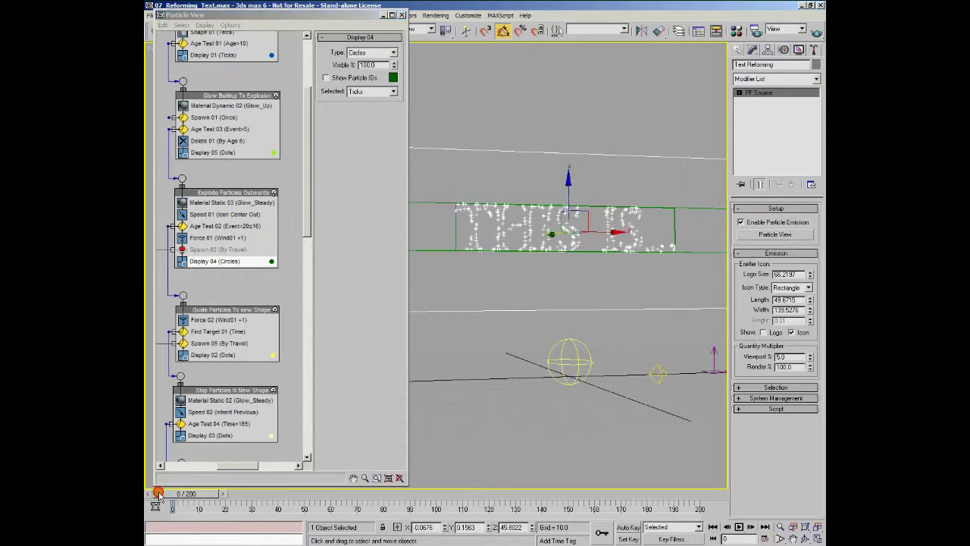
pyautogui.click(739, 526)
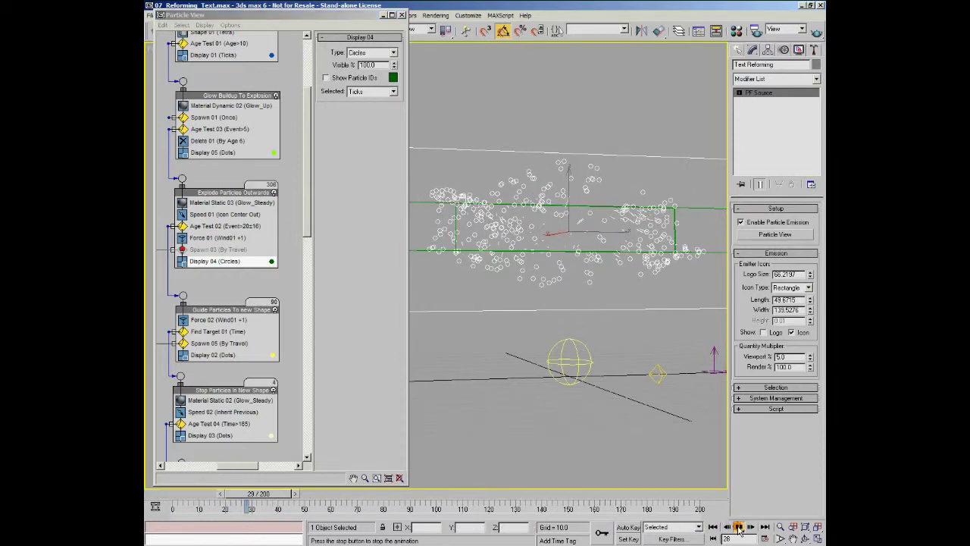
pyautogui.click(738, 526)
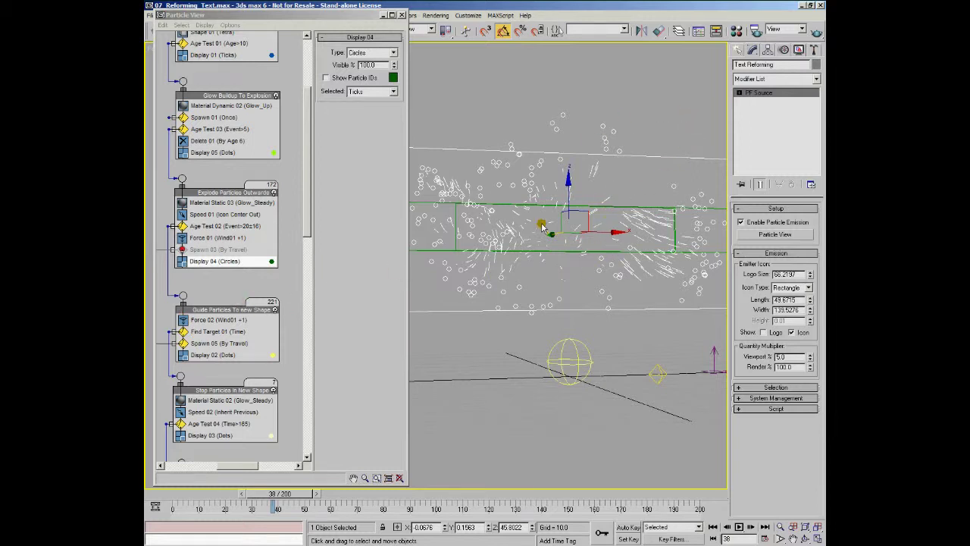
pyautogui.click(163, 493)
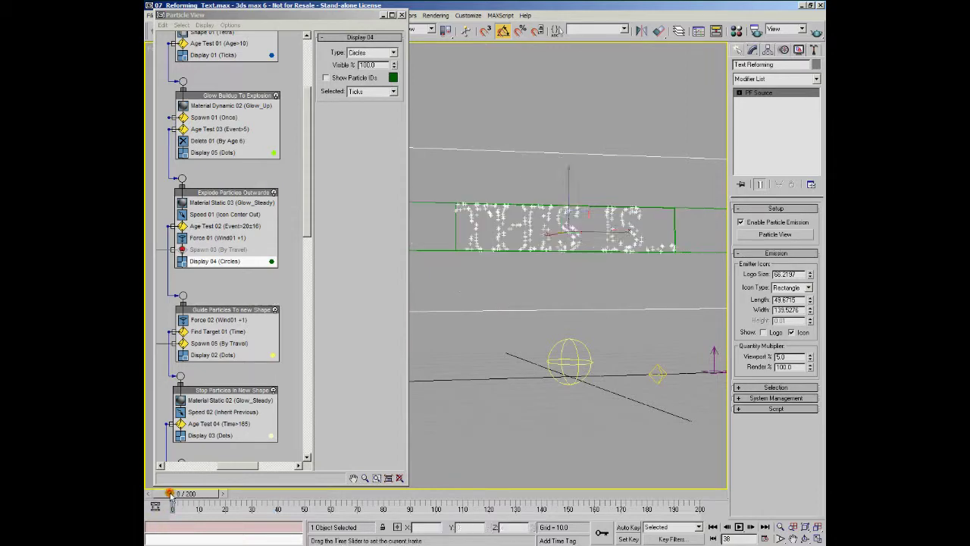
pyautogui.click(739, 527)
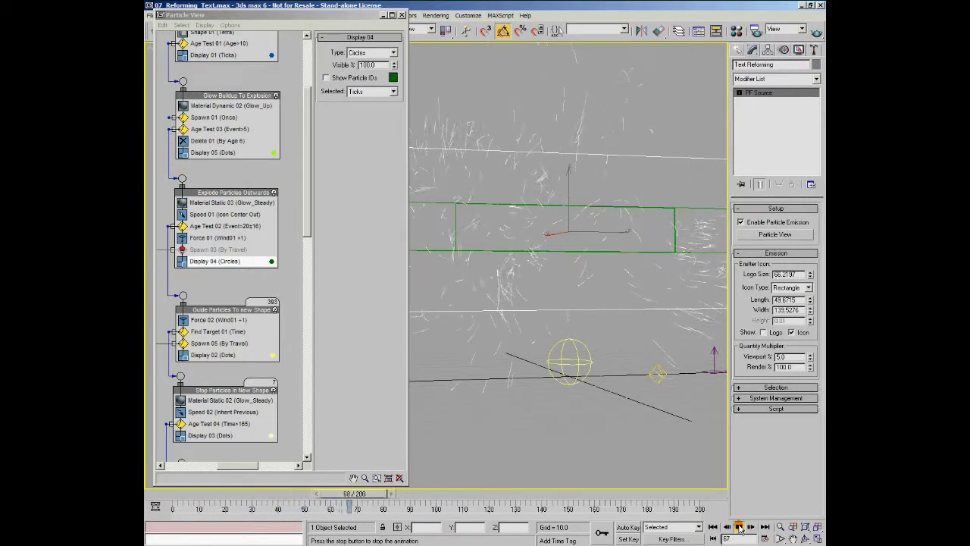
pyautogui.click(739, 527)
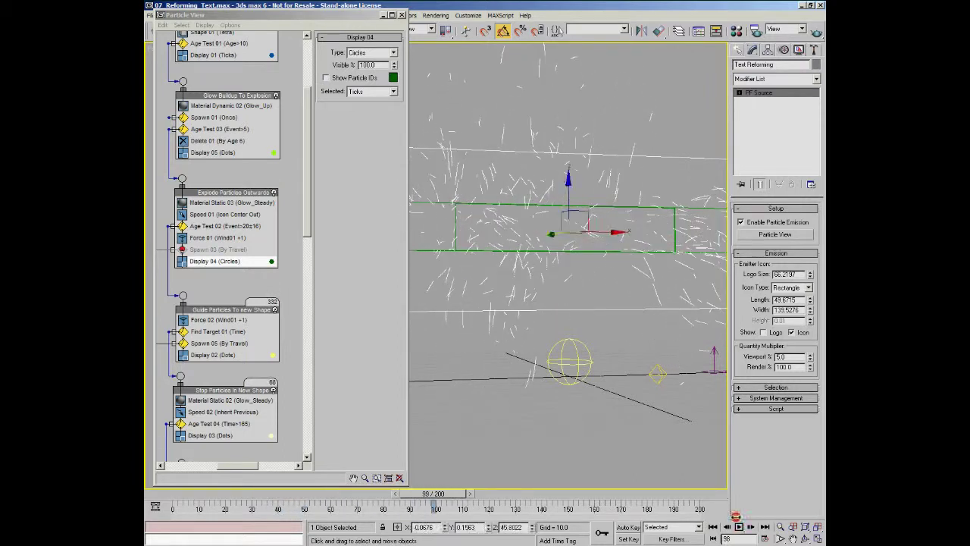
pyautogui.moveTo(549, 190); pyautogui.dragTo(610, 213, button='middle')
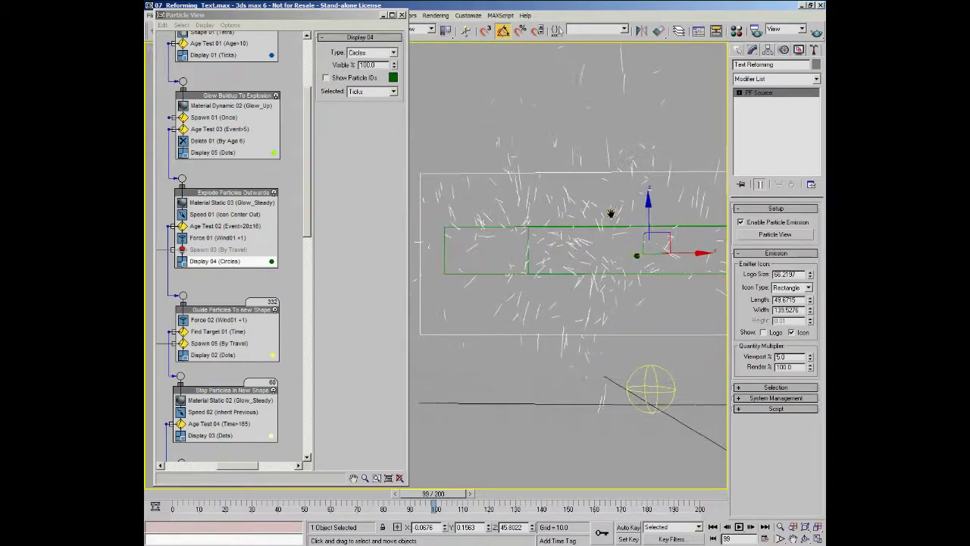